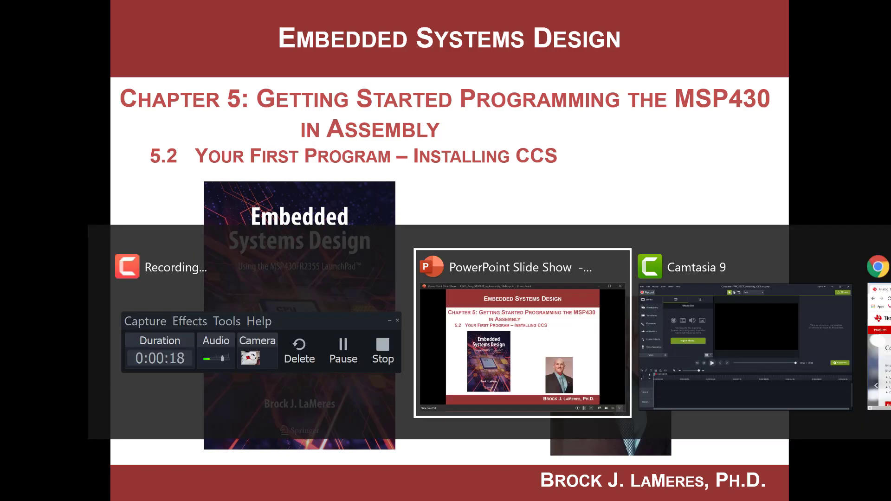
pyautogui.hotkey('alt', 'Tab')
pyautogui.hotkey('alt', 'Tab')
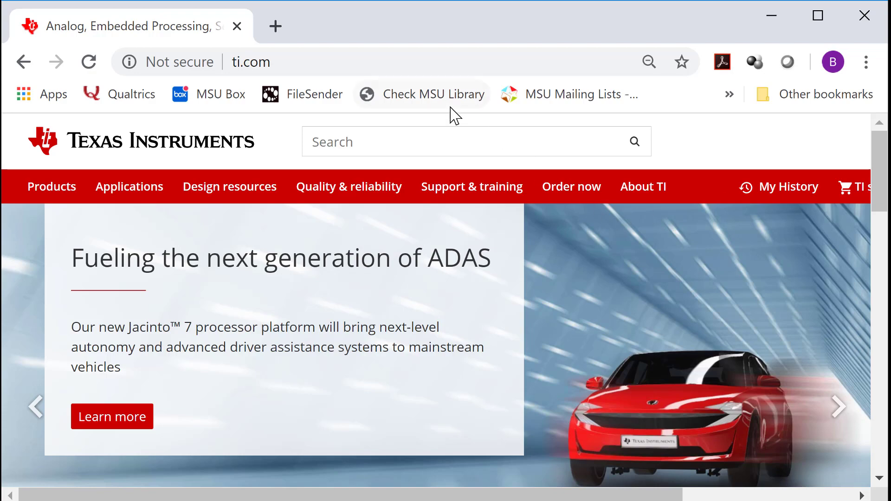
# - Search ti.com for 'code composer studio download' and open the CCSTUDIO IDE result
pyautogui.click(419, 63)
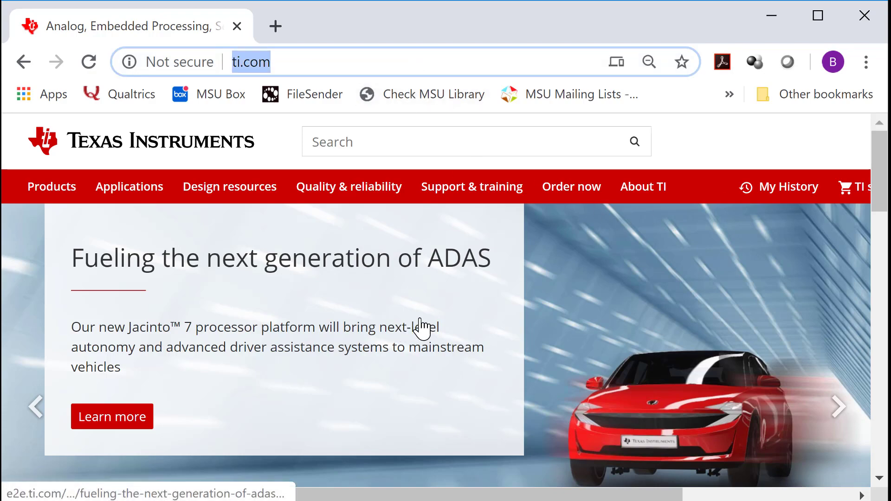
pyautogui.scroll(-8, 422, 323)
pyautogui.scroll(8, 422, 322)
pyautogui.click(397, 141)
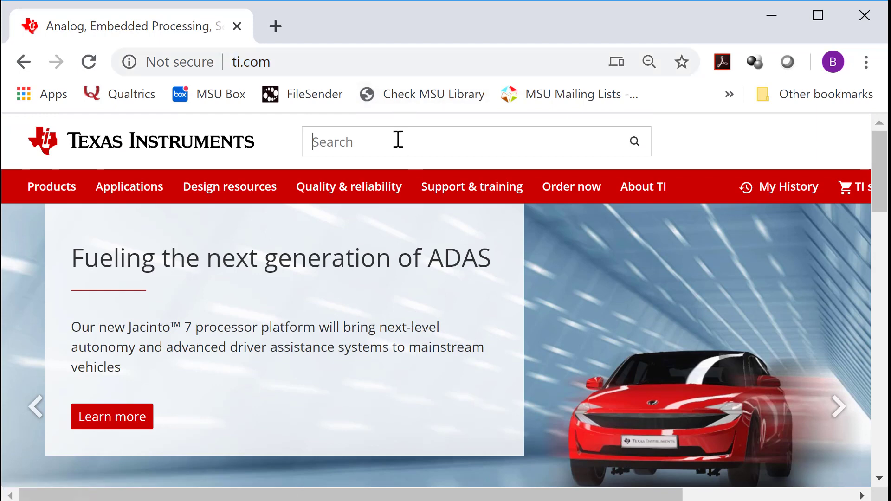
pyautogui.write('code')
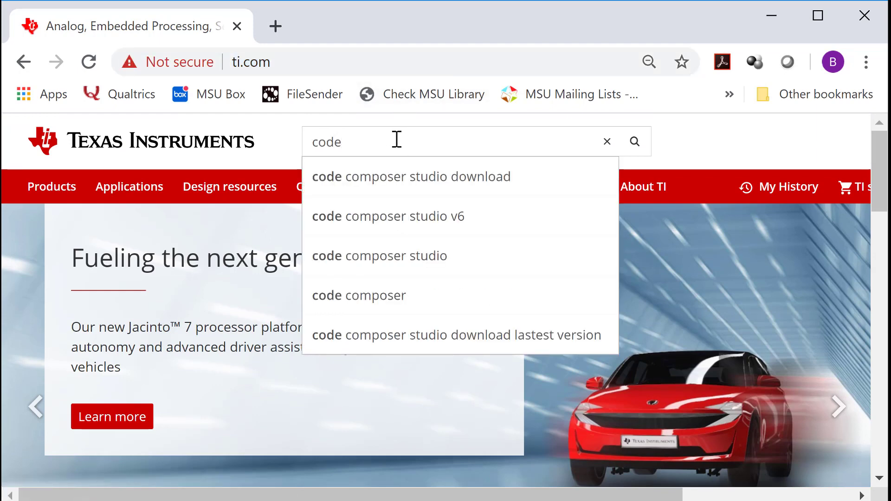
pyautogui.click(390, 181)
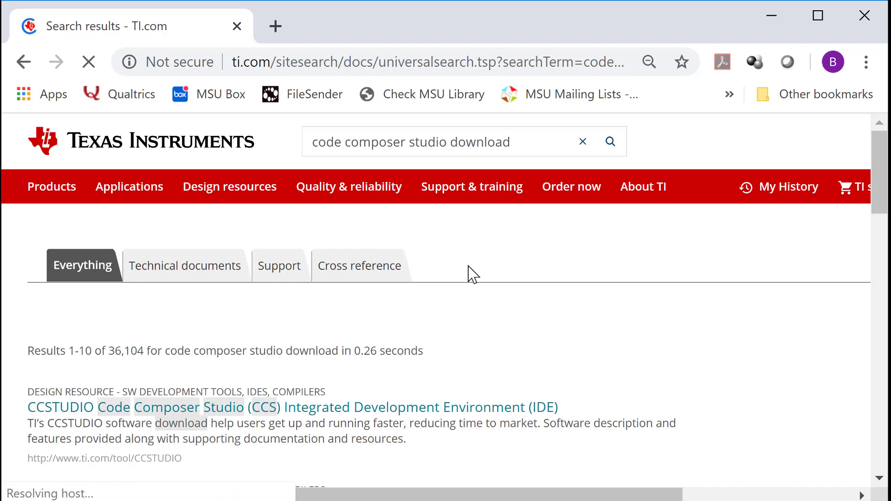
pyautogui.scroll(-2, 495, 271)
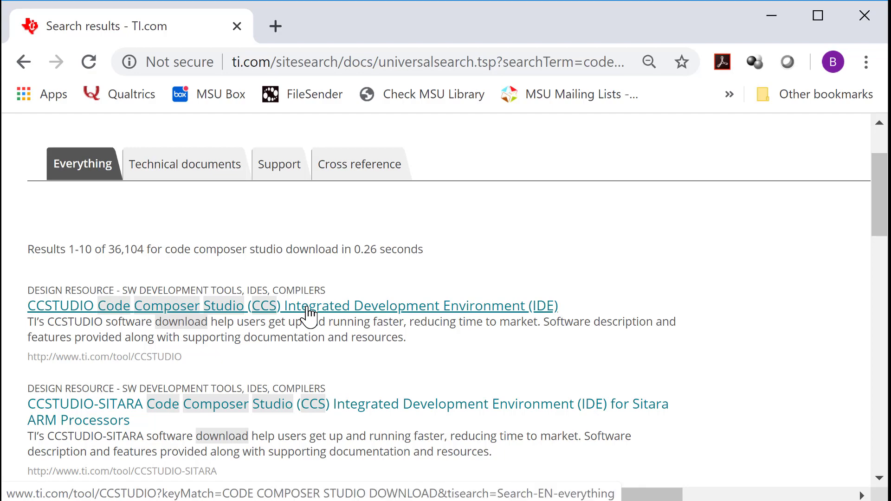
pyautogui.click(308, 306)
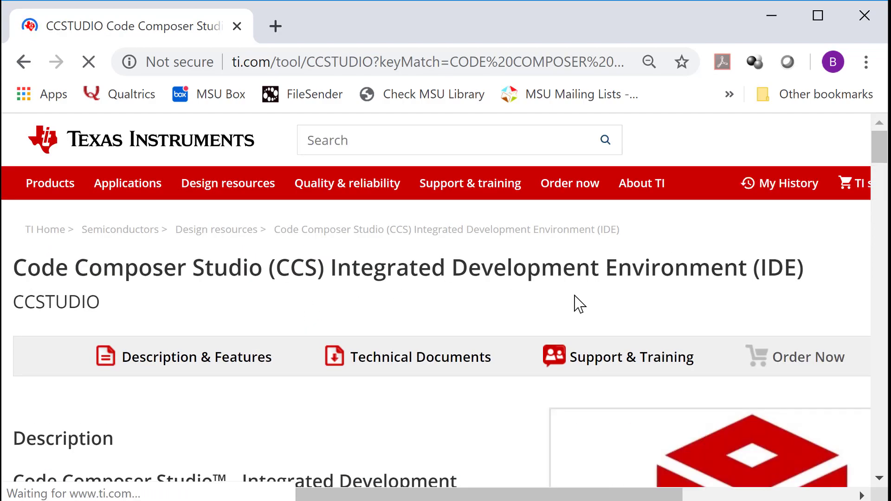
pyautogui.scroll(-3, 578, 293)
pyautogui.scroll(-2, 564, 291)
pyautogui.scroll(-3, 564, 291)
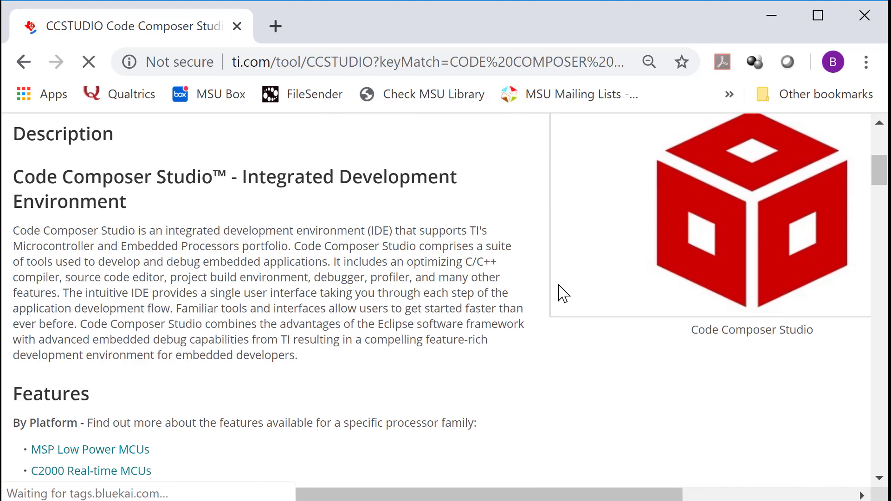
pyautogui.scroll(-4, 564, 290)
pyautogui.scroll(-2, 564, 291)
pyautogui.scroll(-2, 379, 294)
pyautogui.scroll(-3, 380, 294)
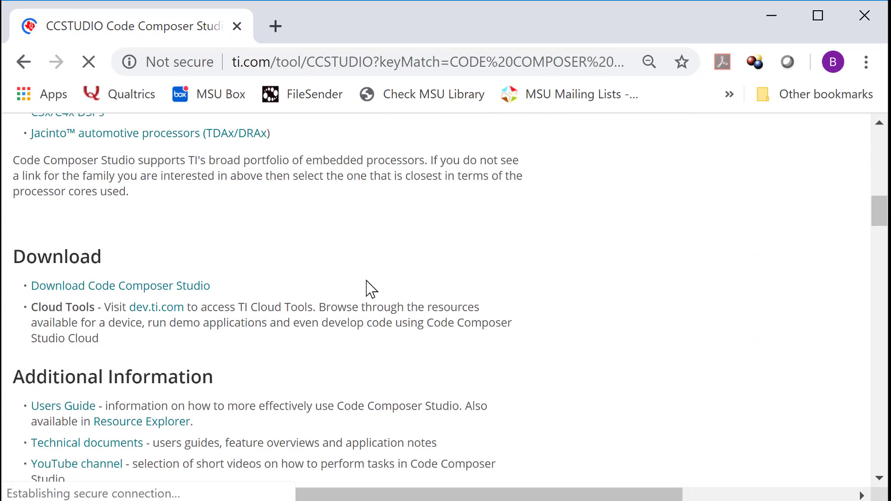
# - From the CCS Downloads page, start downloading the version 10 Windows 64-bit single-file installer
pyautogui.click(145, 289)
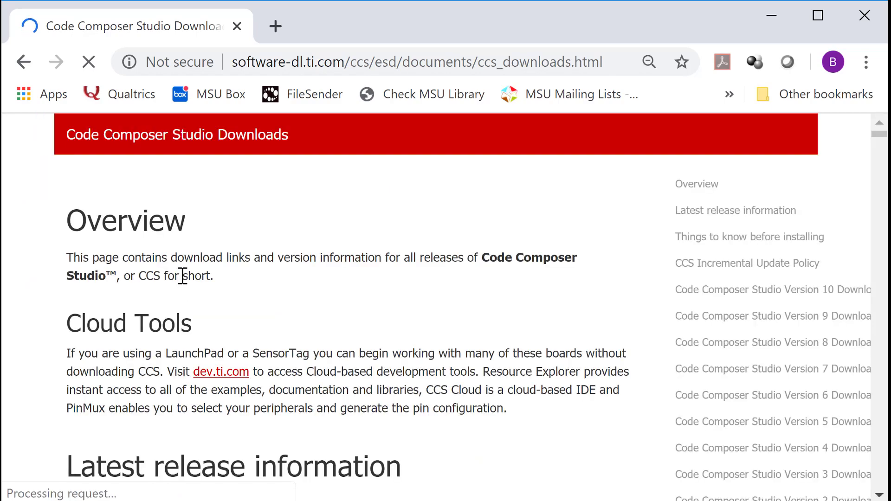
pyautogui.scroll(-3, 502, 294)
pyautogui.scroll(-2, 502, 294)
pyautogui.scroll(-2, 498, 296)
pyautogui.scroll(-2, 496, 301)
pyautogui.scroll(-3, 496, 301)
pyautogui.scroll(-2, 495, 299)
pyautogui.scroll(-2, 488, 290)
pyautogui.scroll(-2, 484, 282)
pyautogui.scroll(-3, 482, 282)
pyautogui.scroll(-2, 477, 281)
pyautogui.scroll(-2, 477, 282)
pyautogui.scroll(-2, 358, 256)
pyautogui.scroll(-3, 359, 256)
pyautogui.scroll(-2, 359, 253)
pyautogui.scroll(-3, 358, 256)
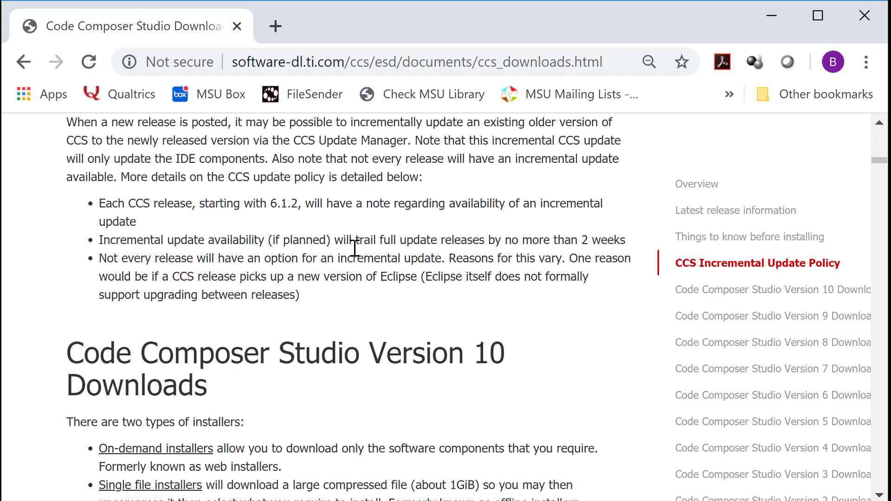
pyautogui.scroll(-2, 359, 257)
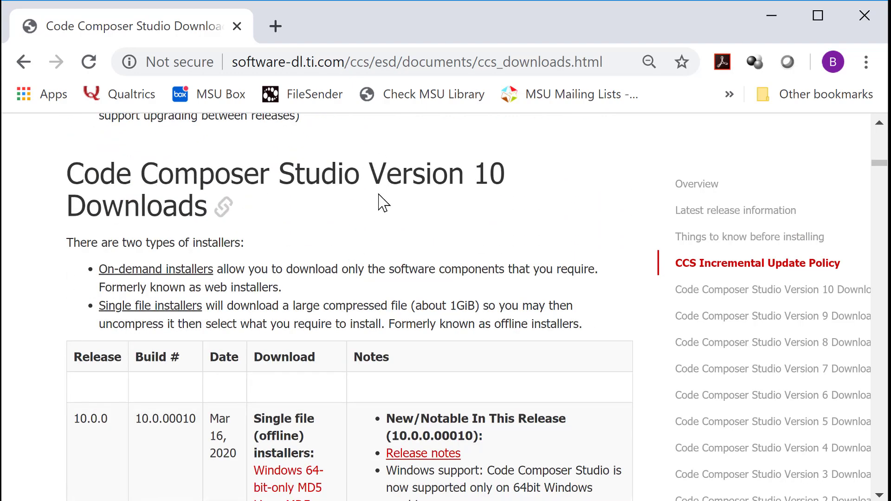
pyautogui.scroll(-2, 382, 202)
pyautogui.scroll(2, 387, 199)
pyautogui.scroll(-2, 488, 366)
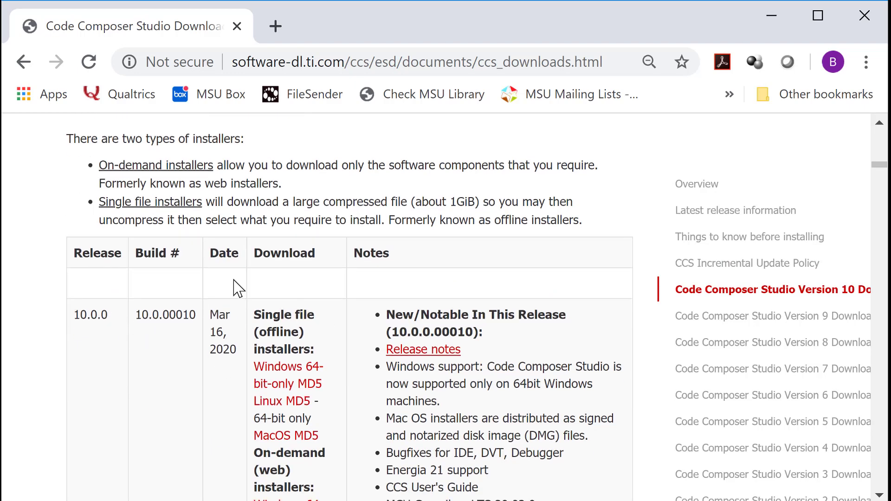
pyautogui.scroll(-2, 230, 300)
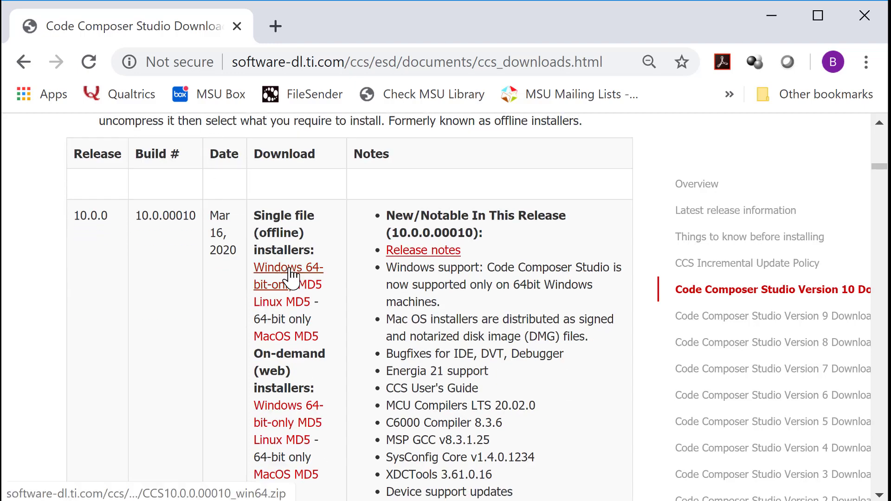
pyautogui.click(277, 274)
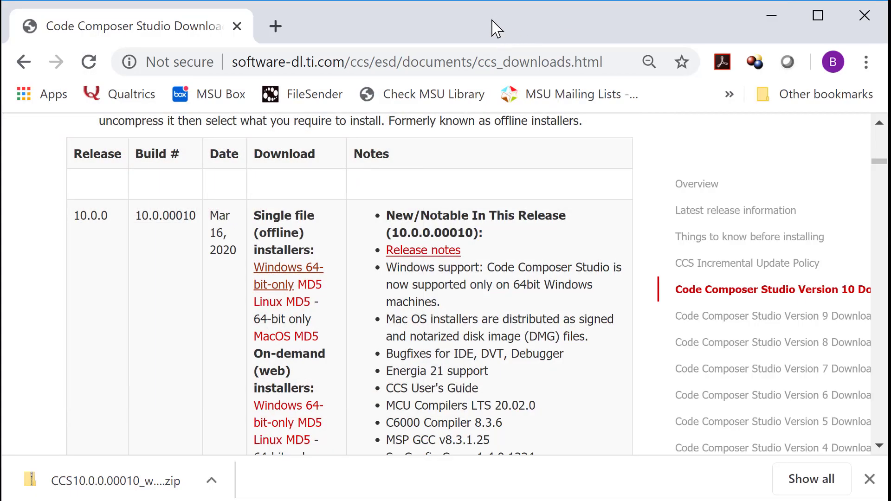
# - Copy the downloaded zip to the desktop and extract the CCS10.0.0.00010_win64 folder onto the desktop
pyautogui.moveTo(365, 28); pyautogui.dragTo(677, 28)
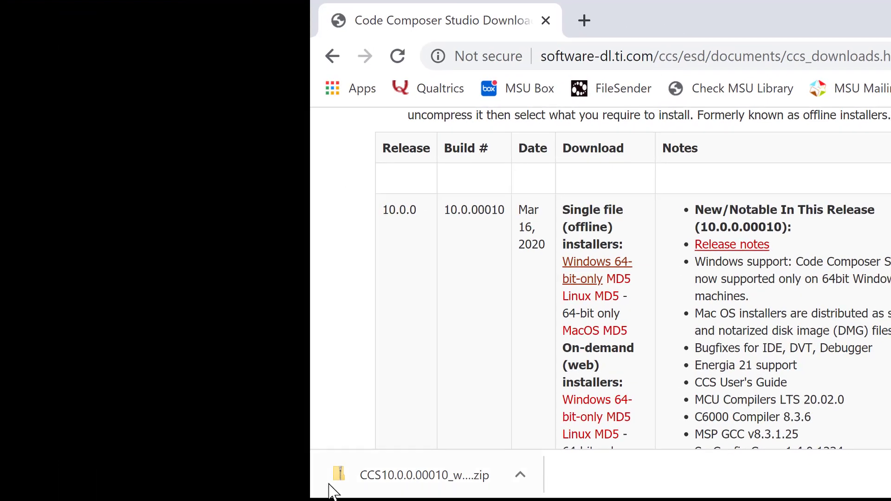
pyautogui.moveTo(428, 475); pyautogui.dragTo(179, 383)
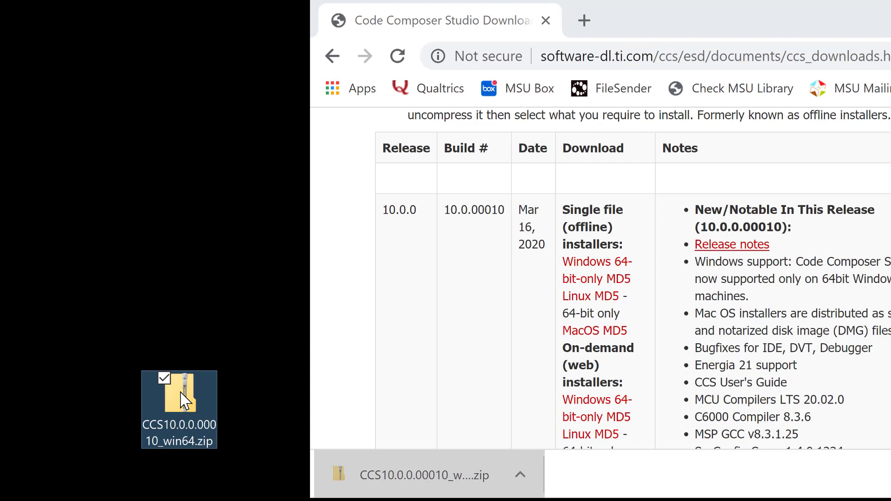
pyautogui.moveTo(180, 394)
pyautogui.doubleClick(185, 402)
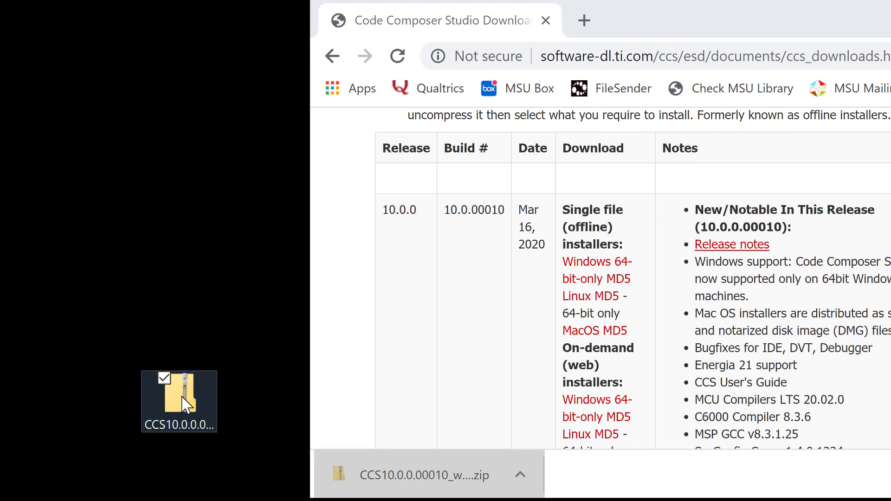
pyautogui.moveTo(575, 73); pyautogui.dragTo(272, 170)
pyautogui.moveTo(276, 293); pyautogui.dragTo(219, 129)
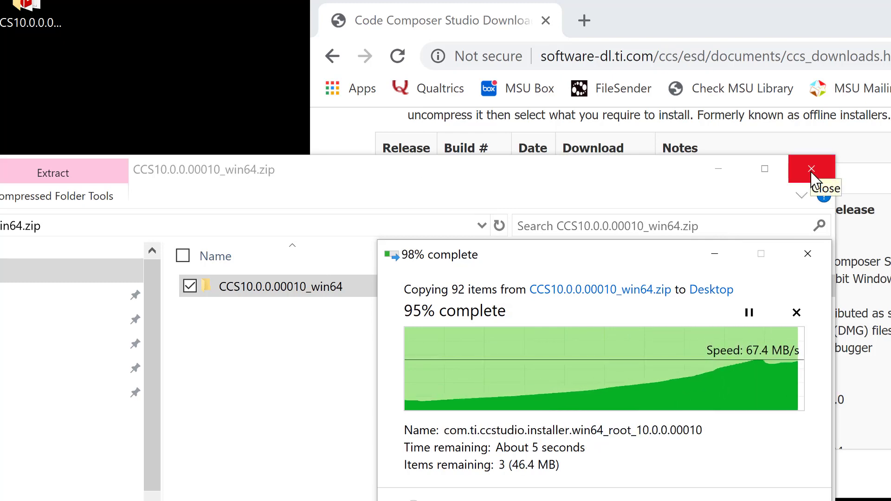
# - Close the archive window and arrange the extracted folder and zip at the desktop's top-left
pyautogui.click(813, 171)
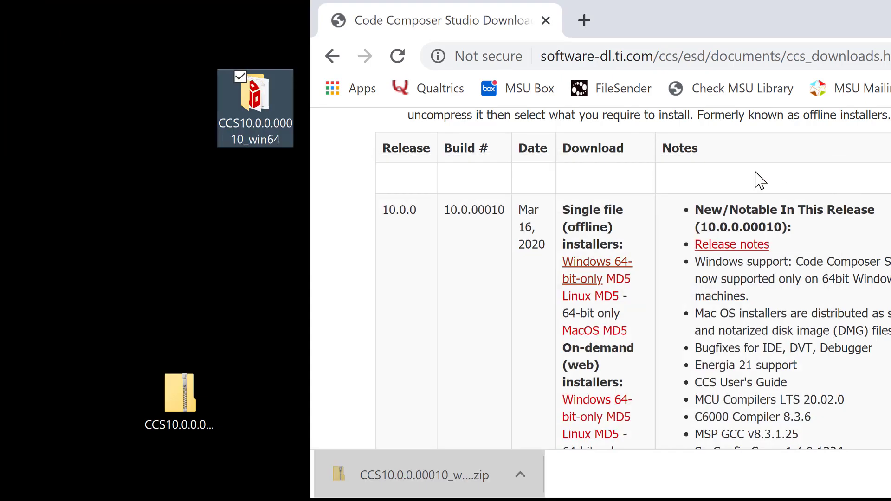
pyautogui.moveTo(255, 98); pyautogui.dragTo(31, 98)
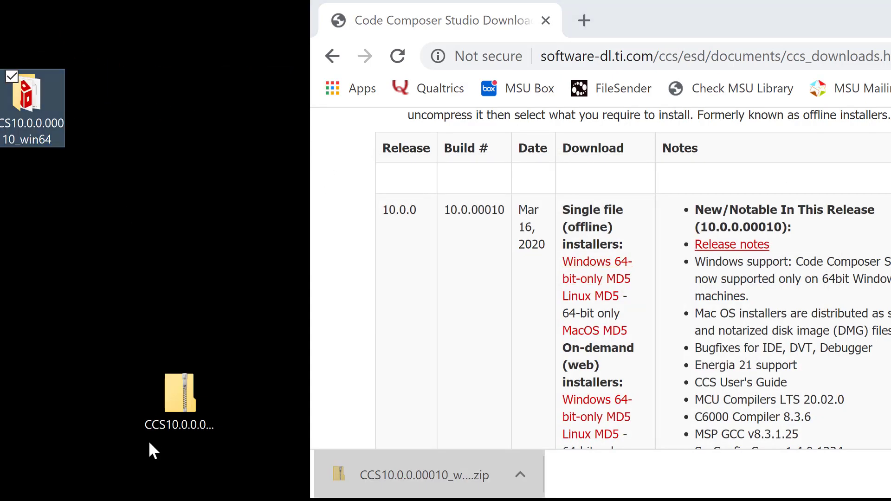
pyautogui.moveTo(179, 396); pyautogui.dragTo(32, 198)
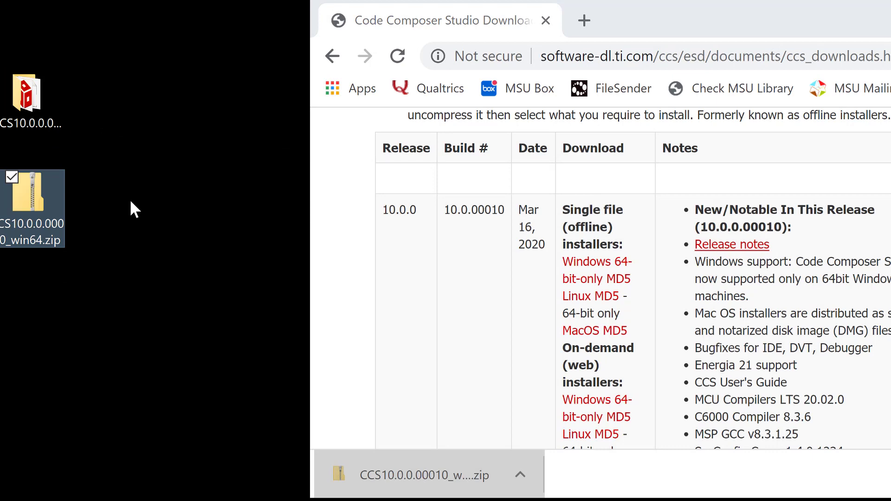
# - Delete the downloaded zip and open the extracted CCS10.0.0.00010_win64 folder
pyautogui.press('Delete')
pyautogui.click(26, 98)
pyautogui.doubleClick(27, 98)
pyautogui.moveTo(307, 156); pyautogui.dragTo(321, 77)
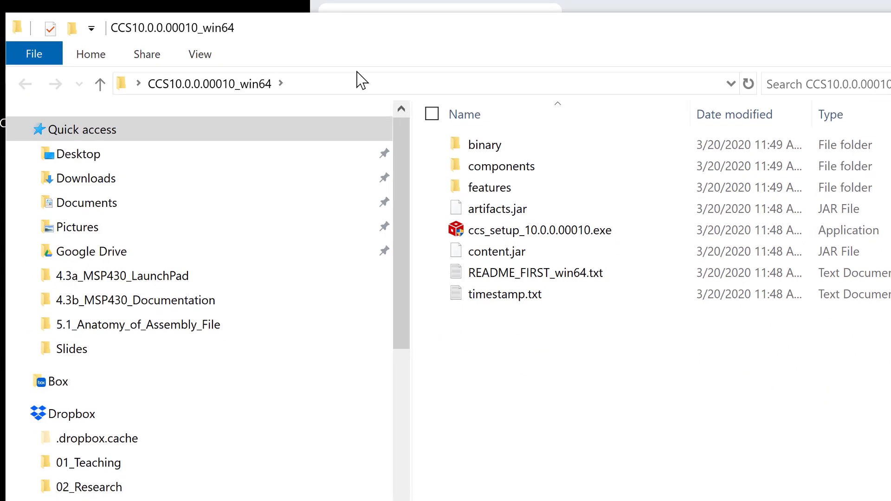
pyautogui.moveTo(889, 498); pyautogui.dragTo(855, 488)
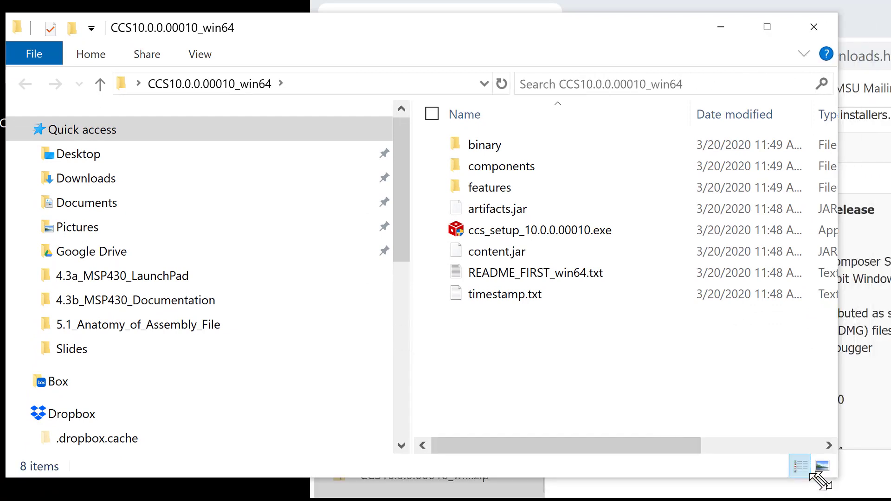
# - Launch ccs_setup_10.0.0.00010.exe and allow it through the UAC prompt
pyautogui.click(577, 232)
pyautogui.doubleClick(577, 232)
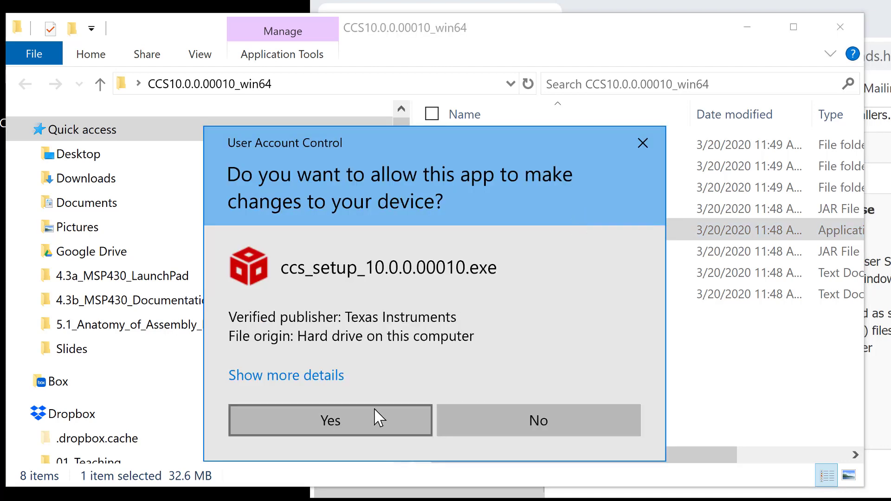
pyautogui.click(377, 425)
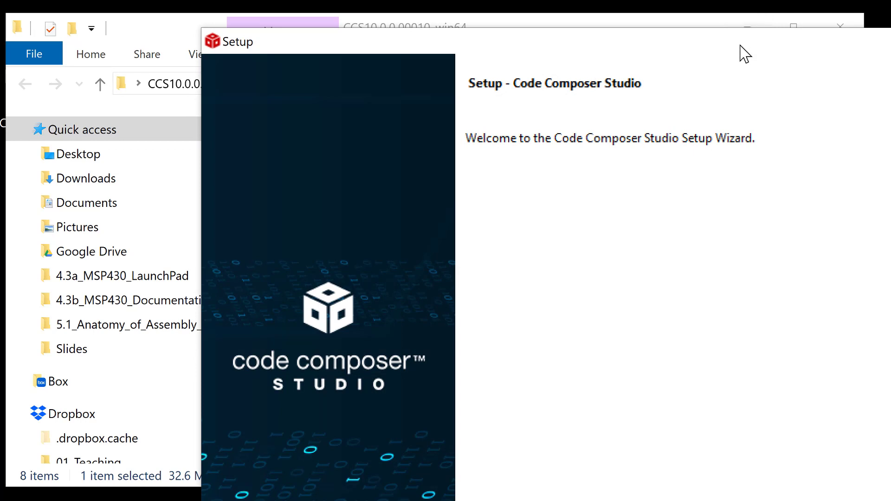
# - Bring the setup wizard into view, pass the welcome page and accept the license agreement
pyautogui.moveTo(742, 41); pyautogui.dragTo(588, 33)
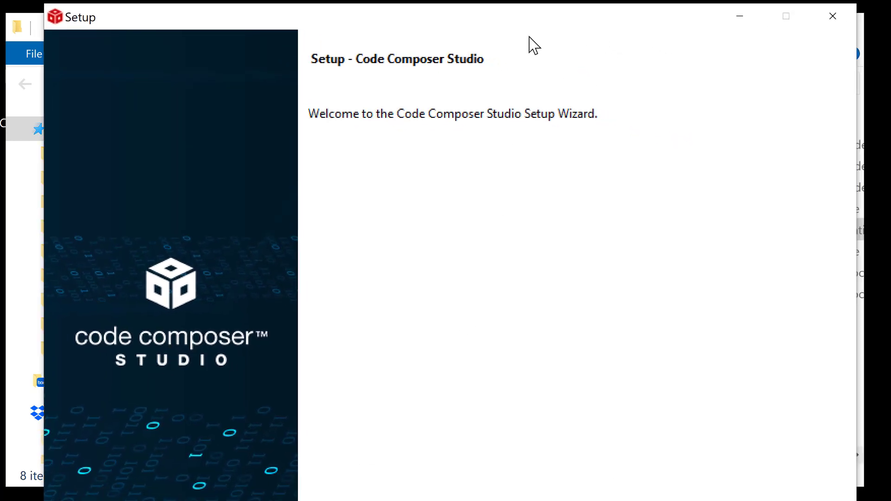
pyautogui.moveTo(108, 27); pyautogui.dragTo(91, 13)
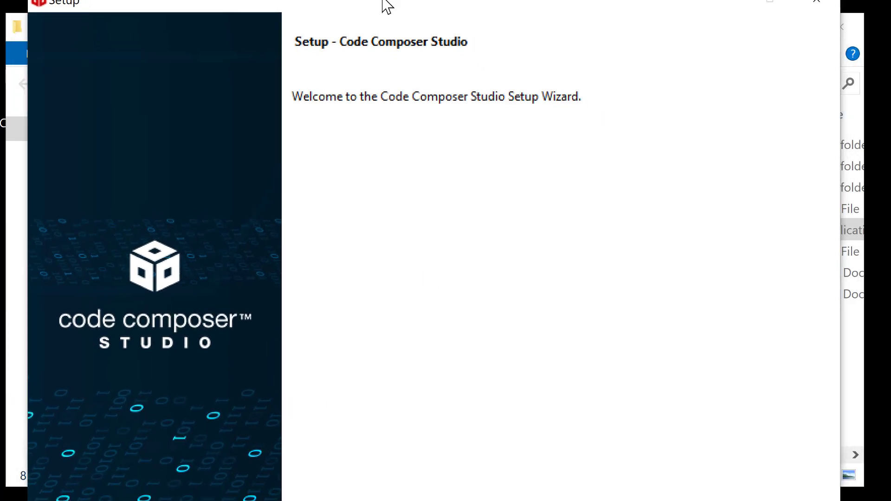
pyautogui.moveTo(387, 7); pyautogui.dragTo(373, 8)
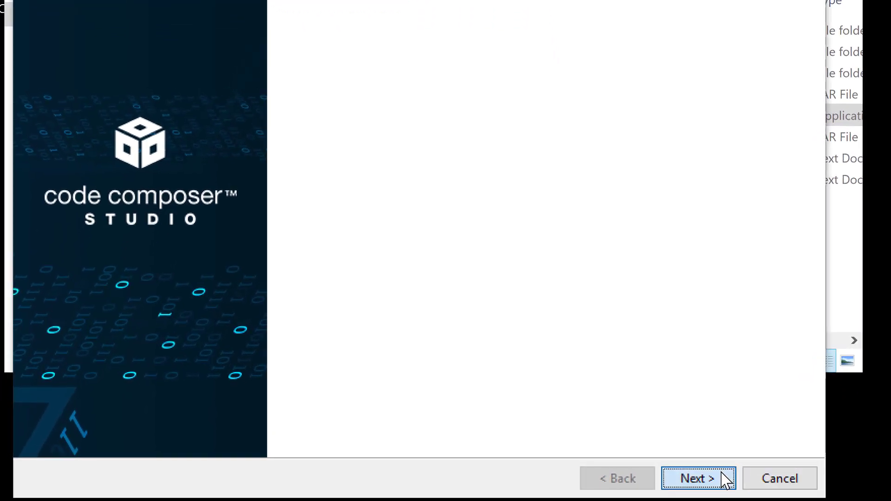
pyautogui.click(725, 478)
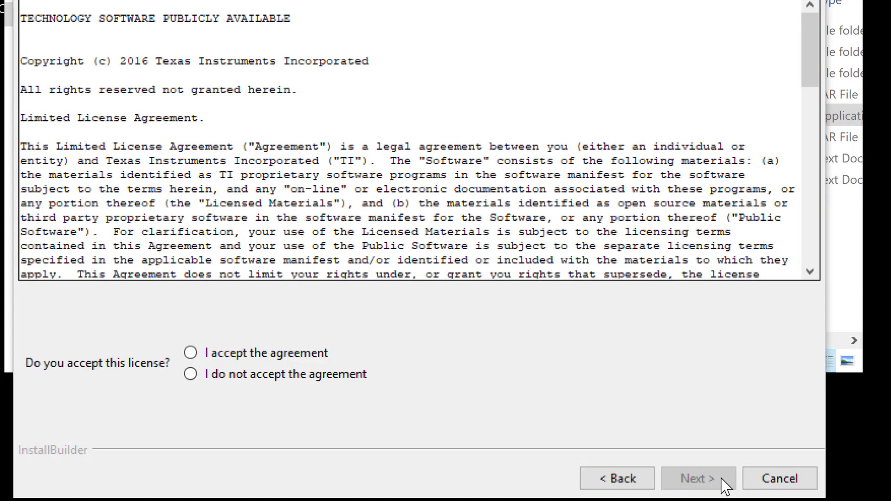
pyautogui.click(191, 353)
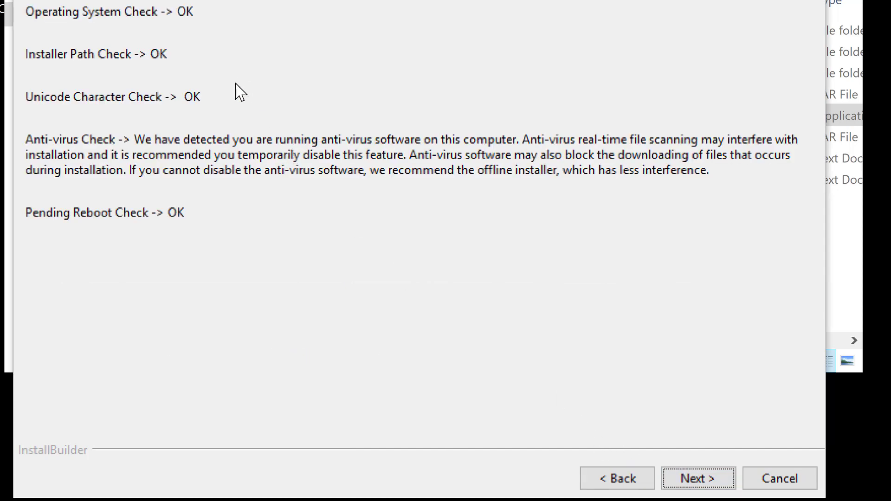
# - Keep the default C:\ti\ccs1000 directory and Custom Installation, continuing to the device-family list
pyautogui.click(698, 478)
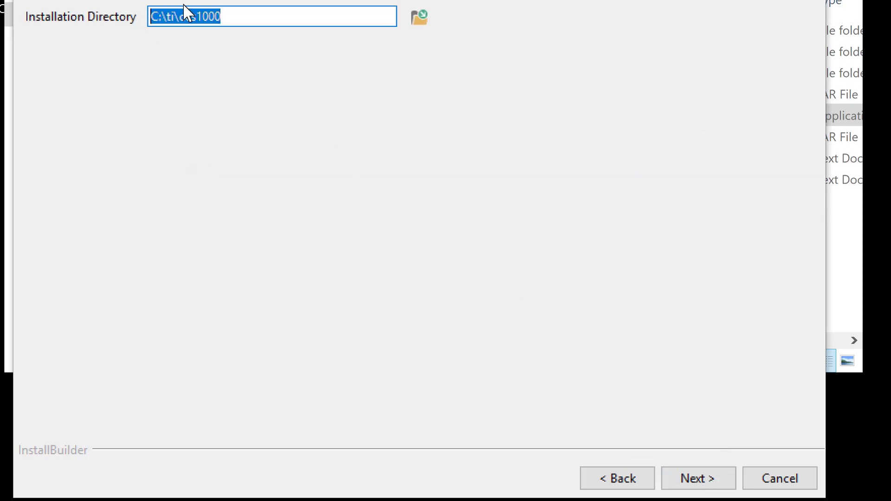
pyautogui.click(699, 478)
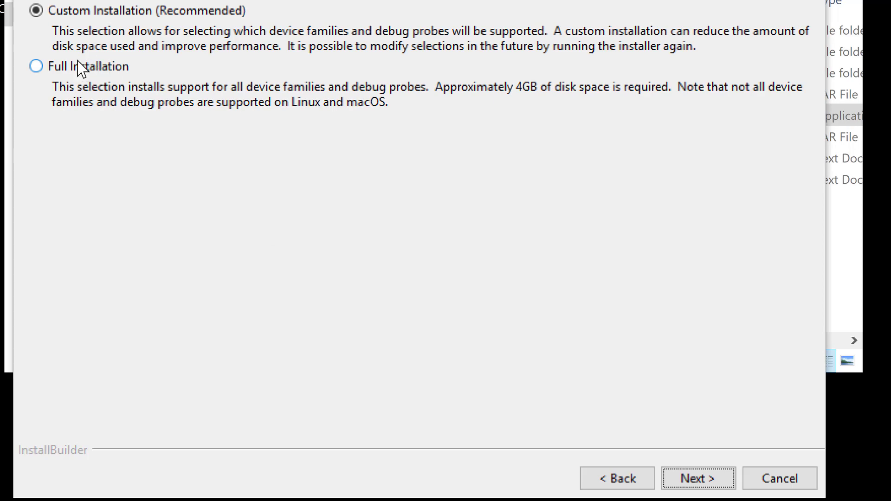
pyautogui.click(702, 486)
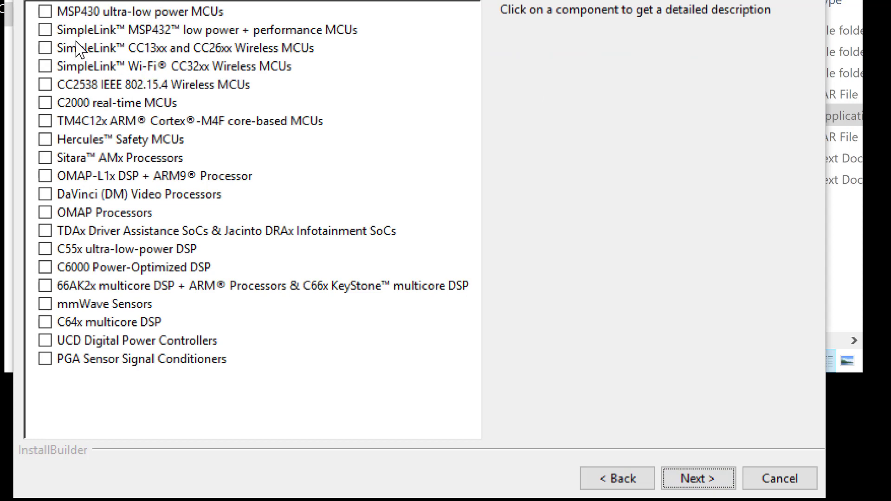
# - Select MSP430 ultra-low power MCUs support and continue past the Debug Probes page to install
pyautogui.click(45, 12)
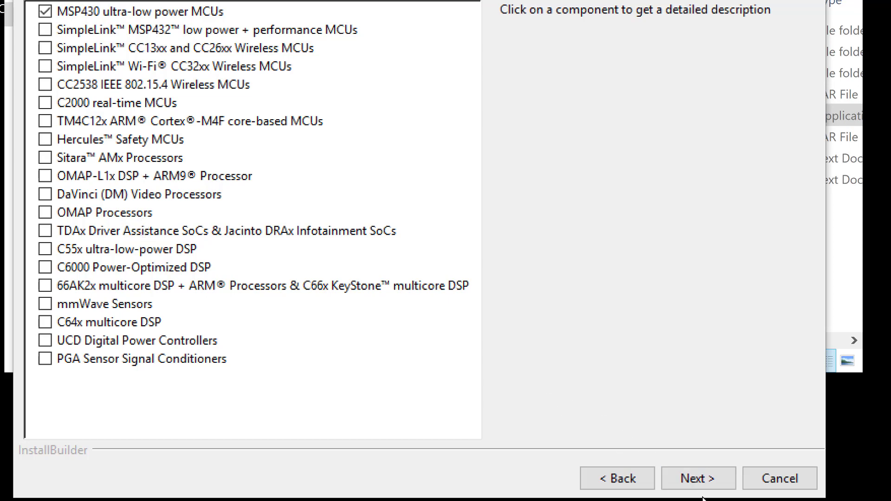
pyautogui.click(698, 482)
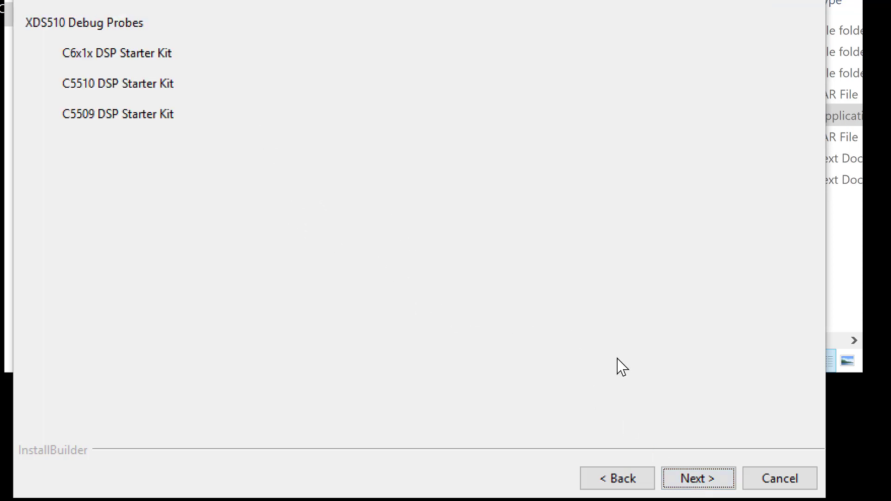
pyautogui.click(699, 480)
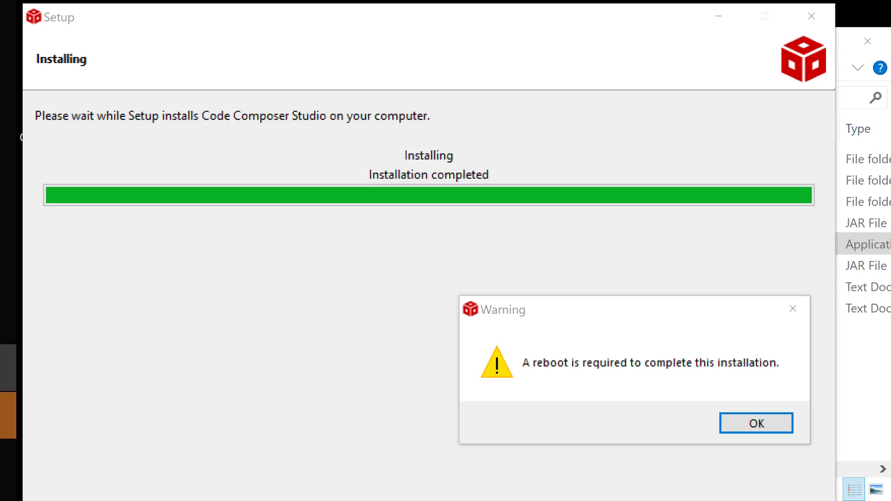
# - Acknowledge the reboot warning and finish the wizard with Create Desktop Shortcut left checked
pyautogui.click(773, 431)
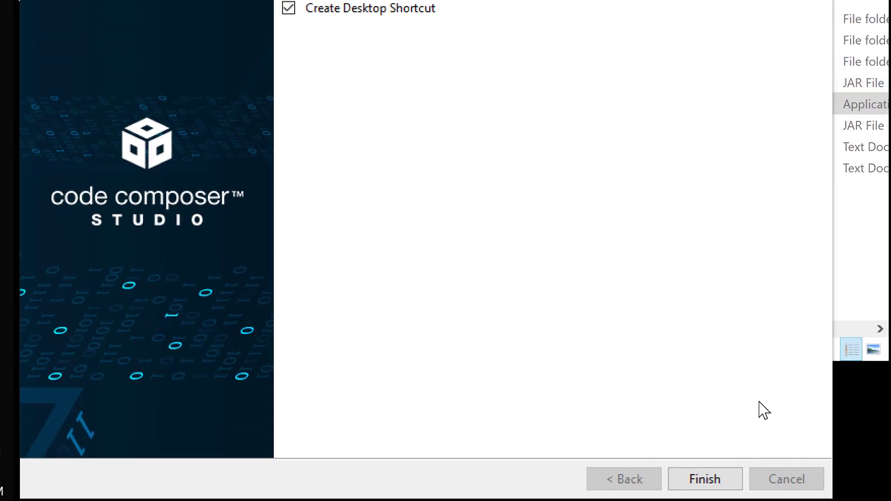
pyautogui.click(705, 479)
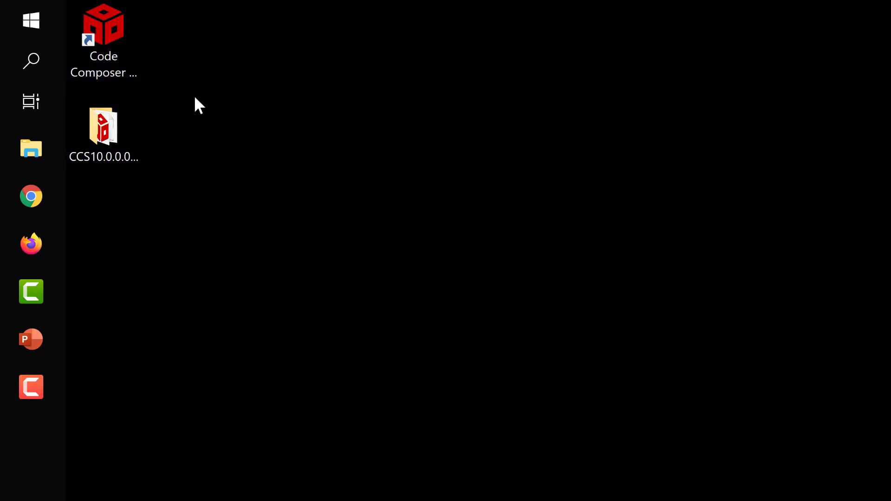
# - Delete the CCS10 installer folder from the desktop and start Code Composer Studio from its shortcut
pyautogui.moveTo(194, 95); pyautogui.dragTo(90, 201)
pyautogui.press('Delete')
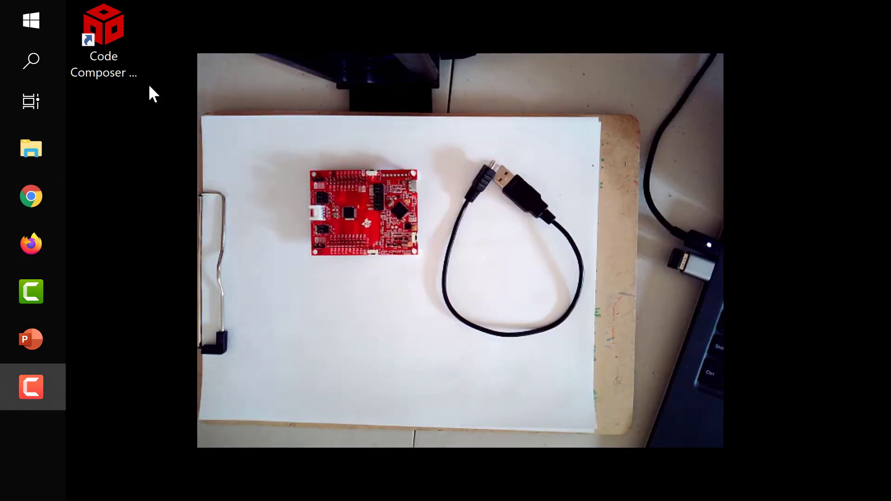
pyautogui.click(134, 15)
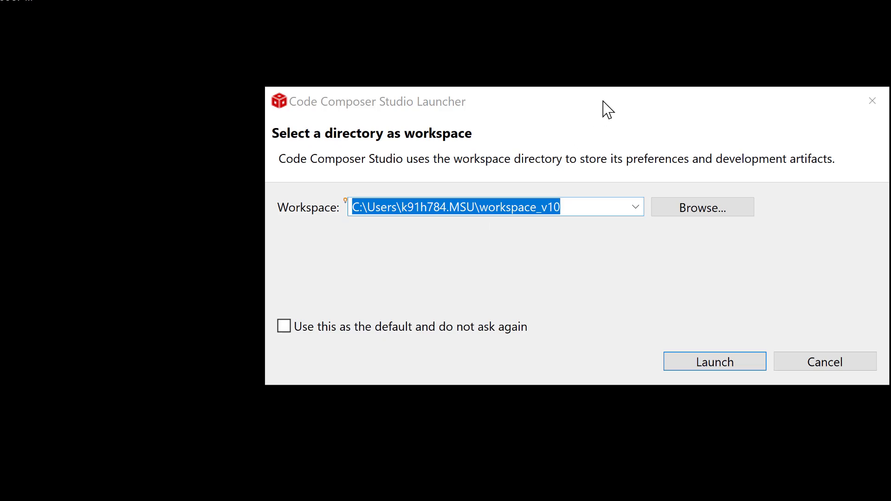
# - Centre the Launcher dialog and make workspace_v10 the default workspace without asking again
pyautogui.moveTo(604, 106); pyautogui.dragTo(475, 130)
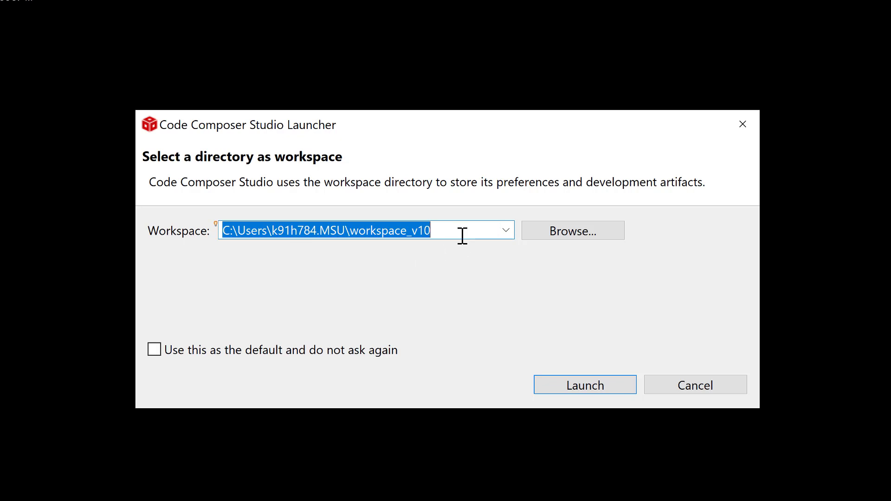
pyautogui.moveTo(455, 135); pyautogui.dragTo(463, 139)
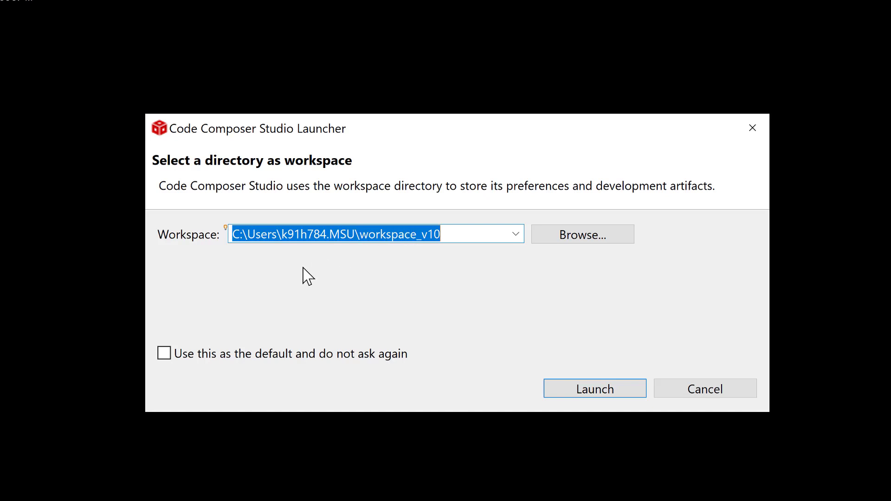
pyautogui.click(164, 355)
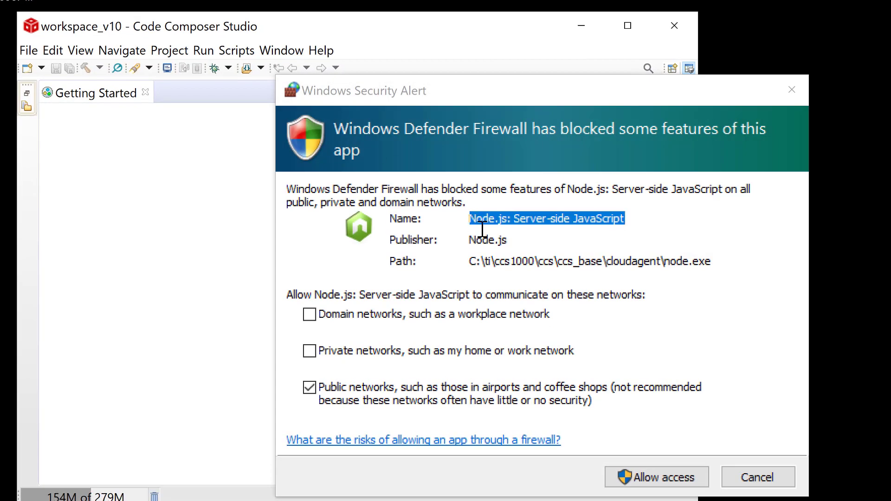
# - Allow Node.js through the Windows firewall, choose Yes for Simple mode, and enlarge the window
pyautogui.click(647, 479)
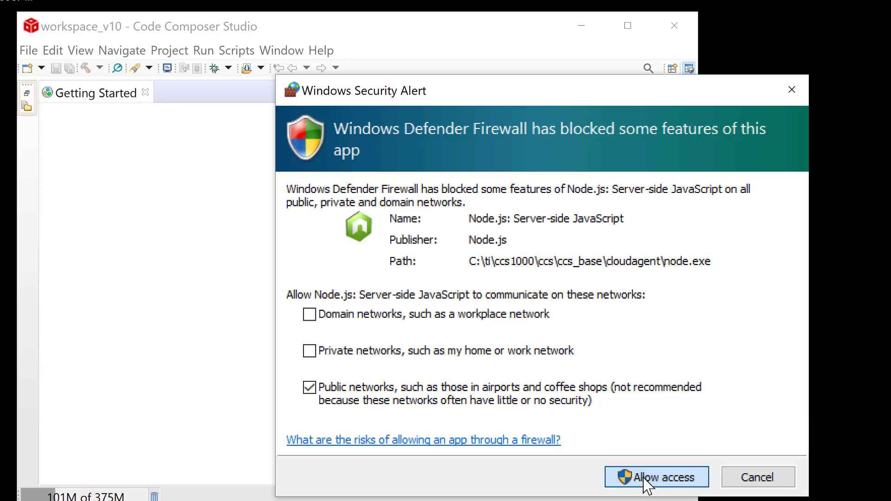
pyautogui.click(647, 481)
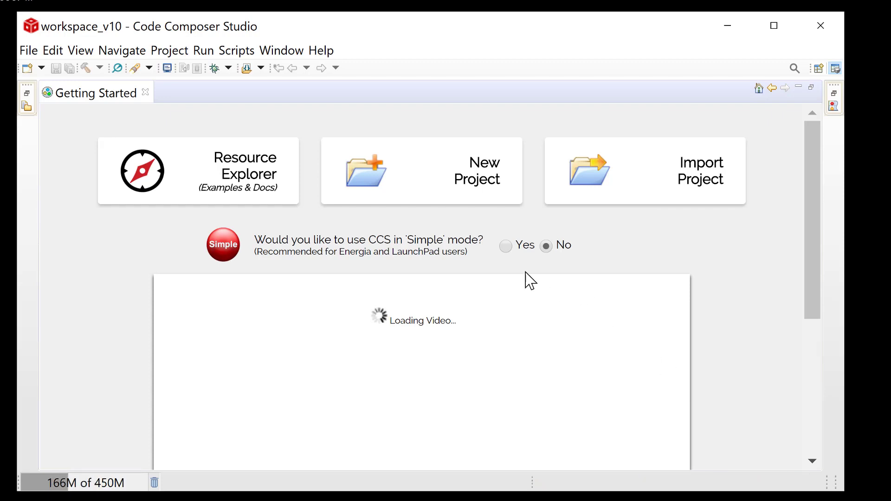
pyautogui.click(506, 245)
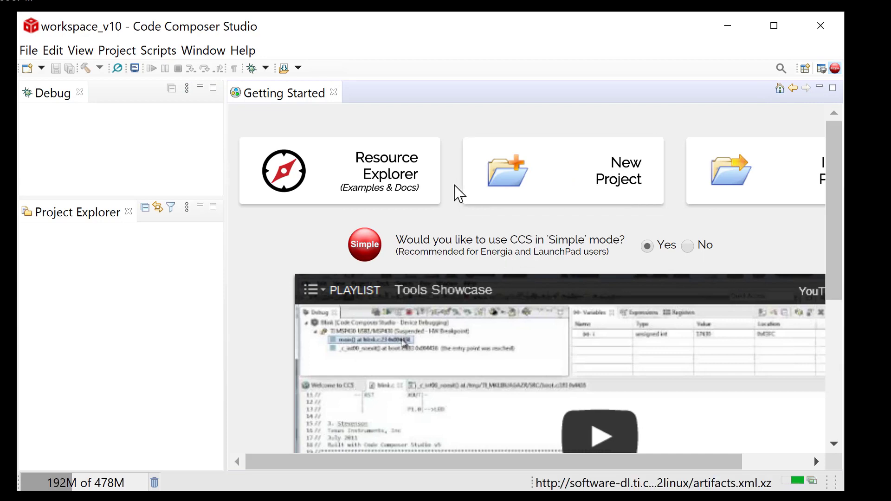
pyautogui.moveTo(838, 240); pyautogui.dragTo(834, 439)
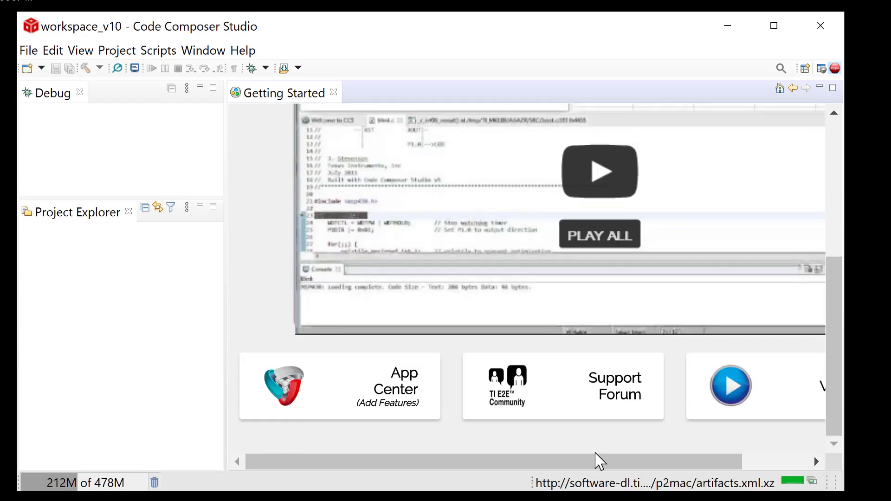
pyautogui.moveTo(601, 462); pyautogui.dragTo(668, 474)
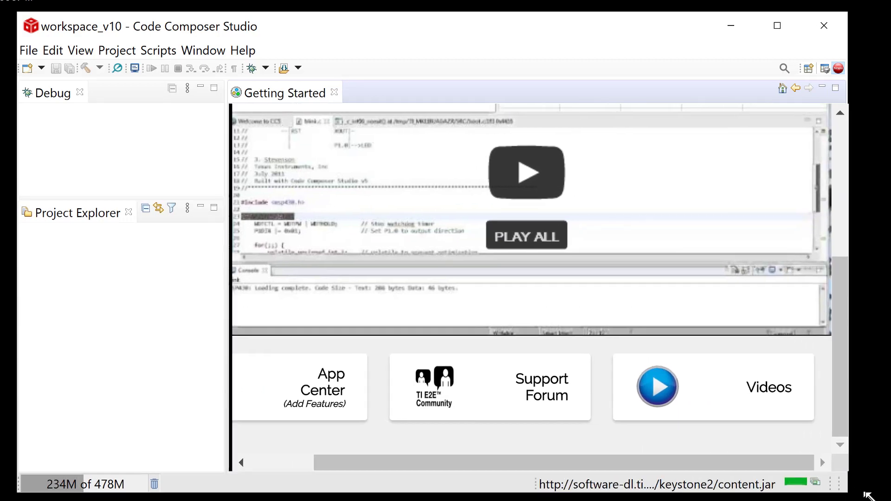
pyautogui.moveTo(844, 489); pyautogui.dragTo(874, 498)
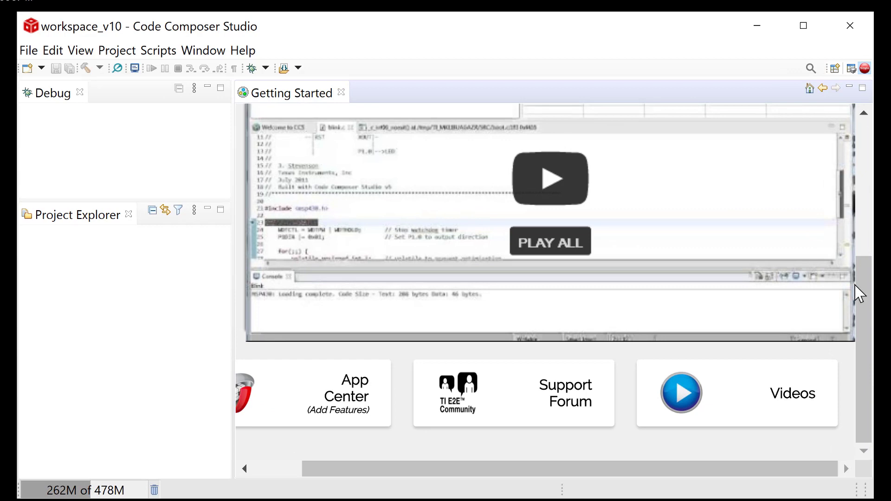
pyautogui.moveTo(864, 293); pyautogui.dragTo(867, 119)
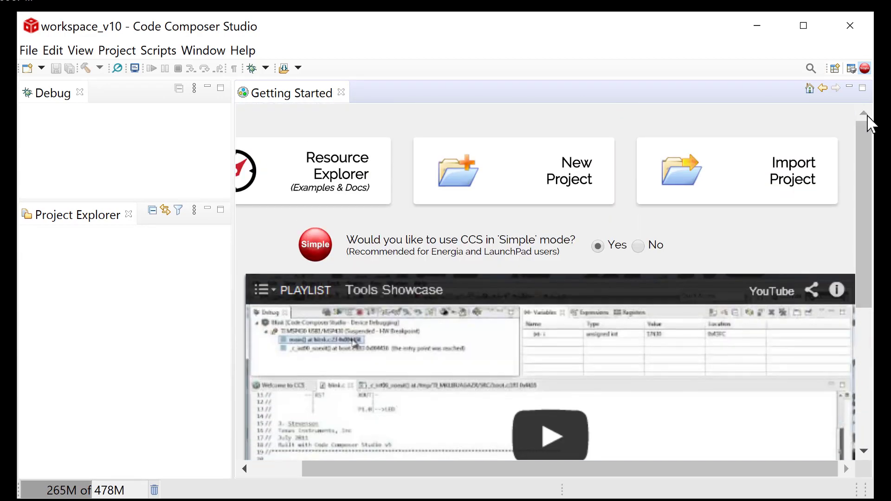
# - Close the Getting Started page, run garbage collection, and switch back to the PowerPoint slide
pyautogui.click(341, 92)
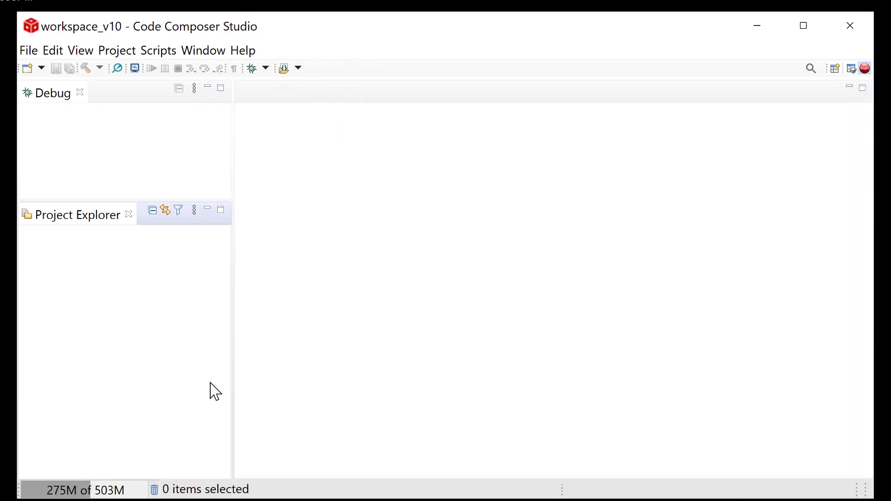
pyautogui.click(104, 492)
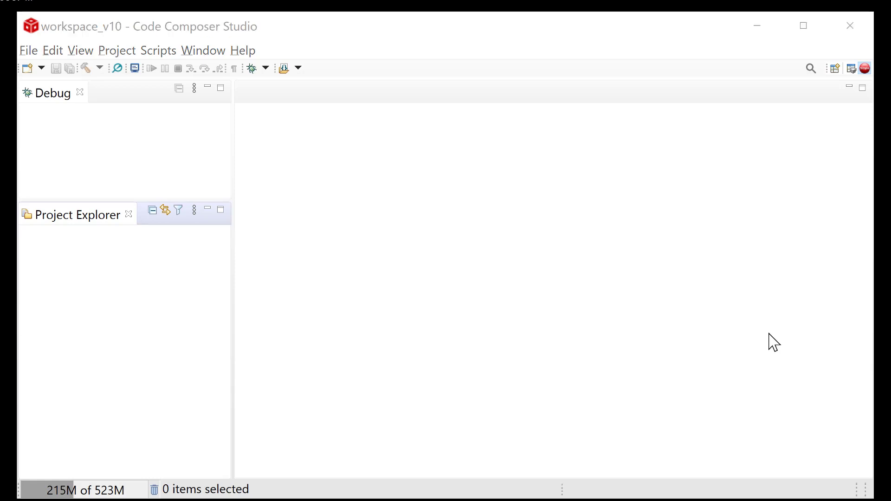
pyautogui.hotkey('alt', 'Tab')
pyautogui.hotkey('alt', 'Tab')
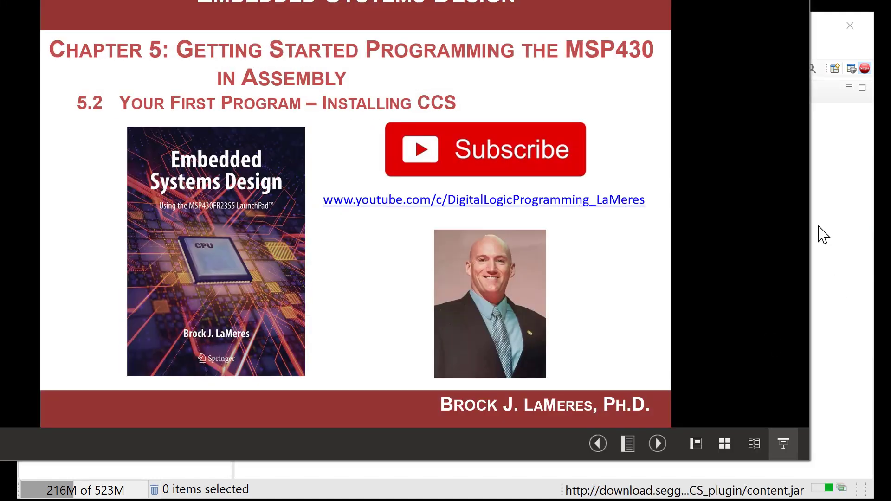